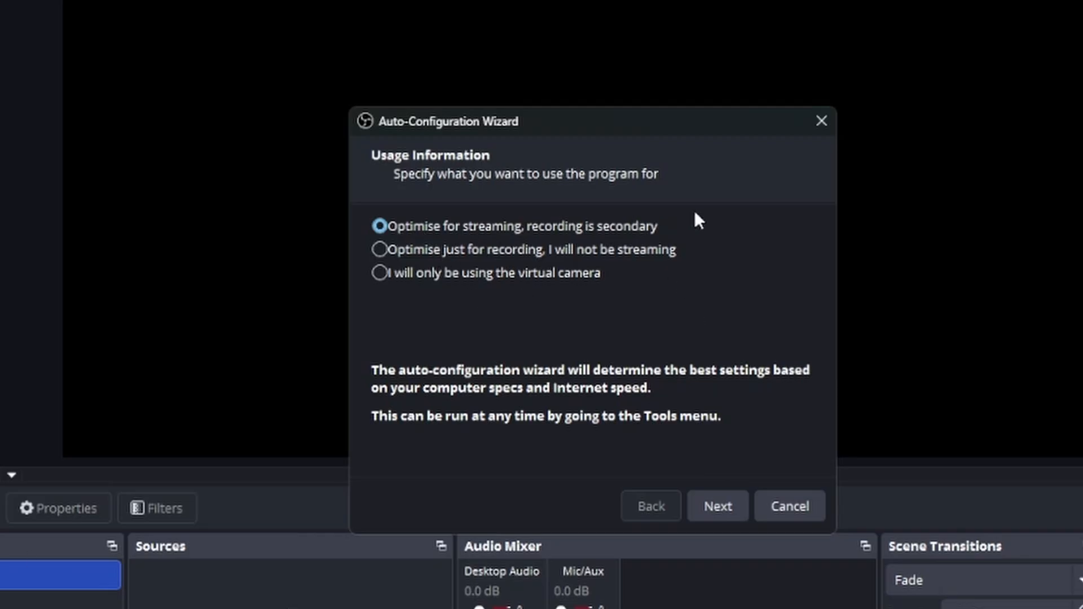
- Set the auto-configuration to optimise just for recording, keeping the FPS option "Either 60 or 30, but prefer 60 when possible"
left_click(380, 248)
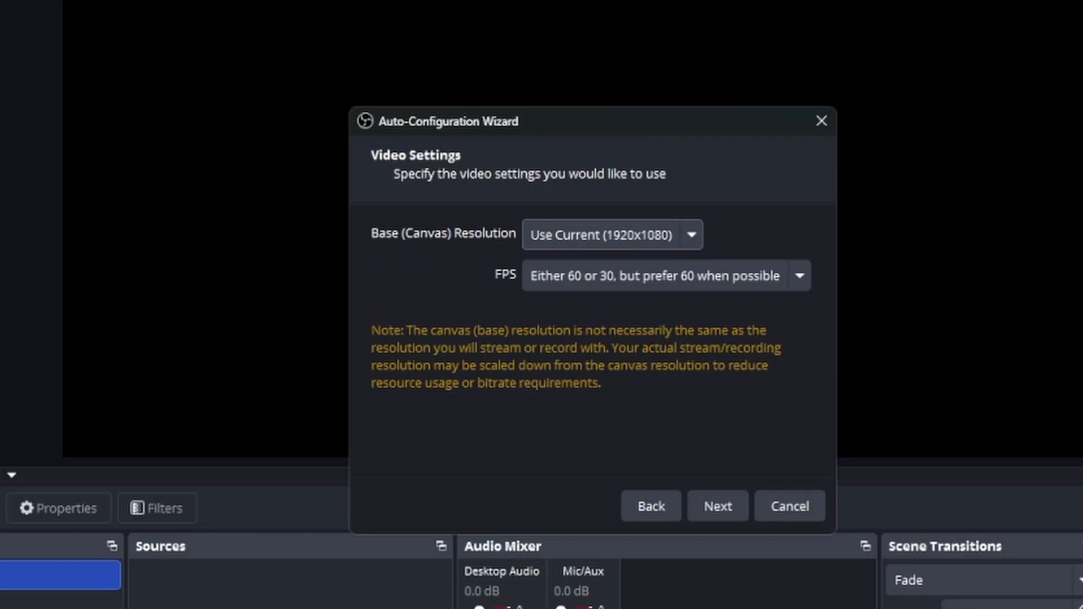
left_click(786, 262)
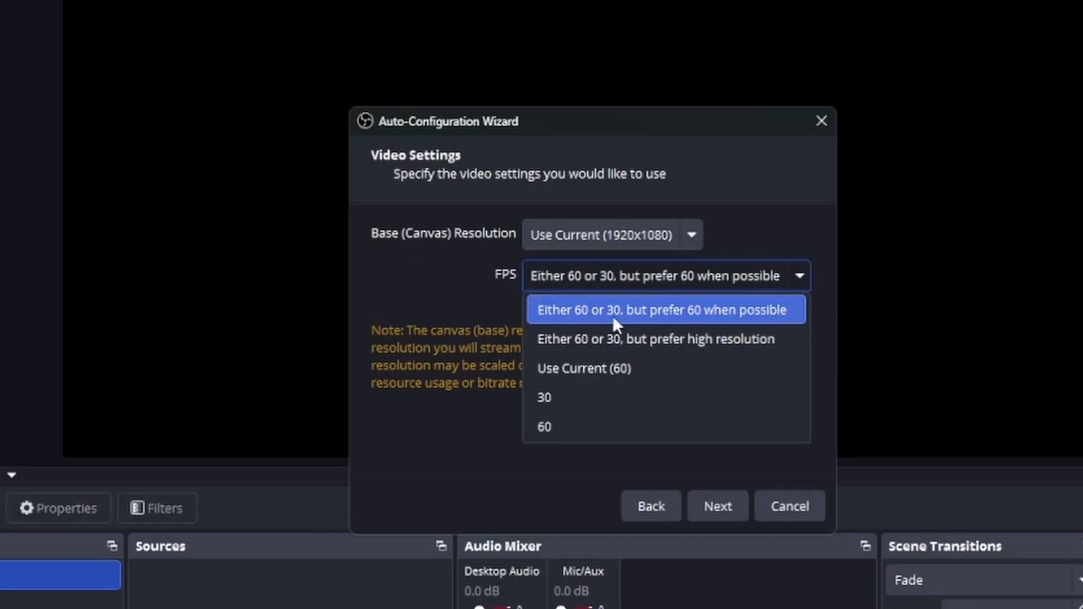
left_click(797, 264)
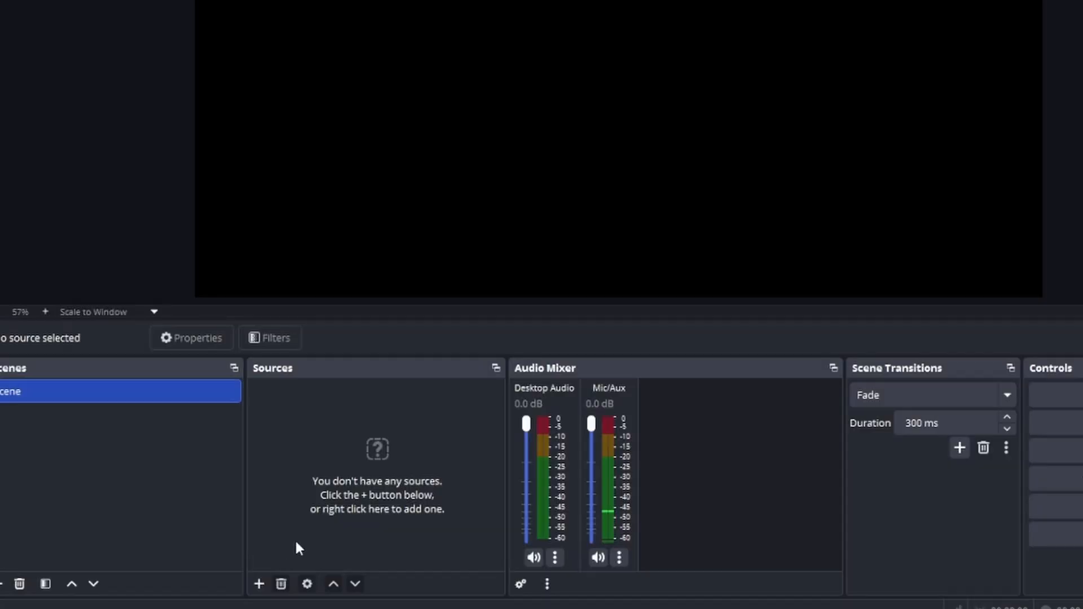
- Add a new Display Capture source that captures the MSI G32CQ4 E2 primary monitor
left_click(257, 584)
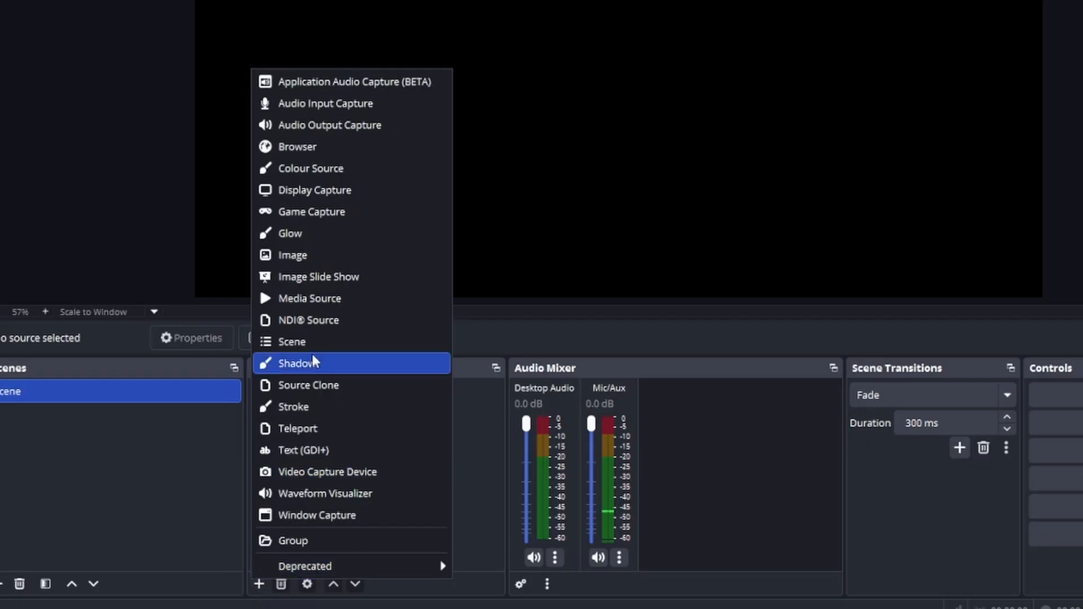
left_click(331, 189)
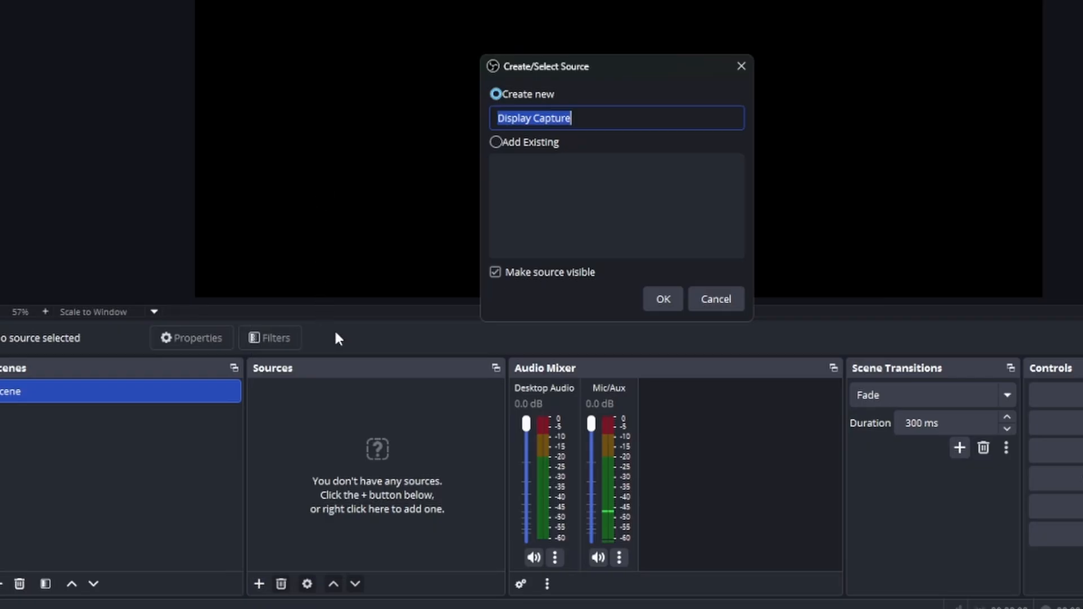
left_click(654, 299)
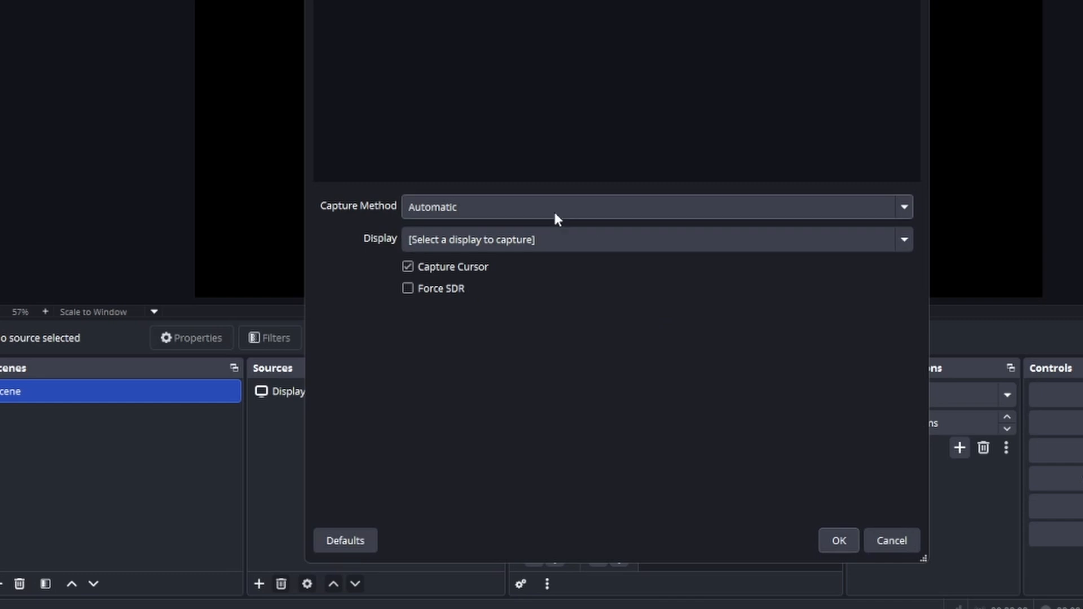
left_click(557, 241)
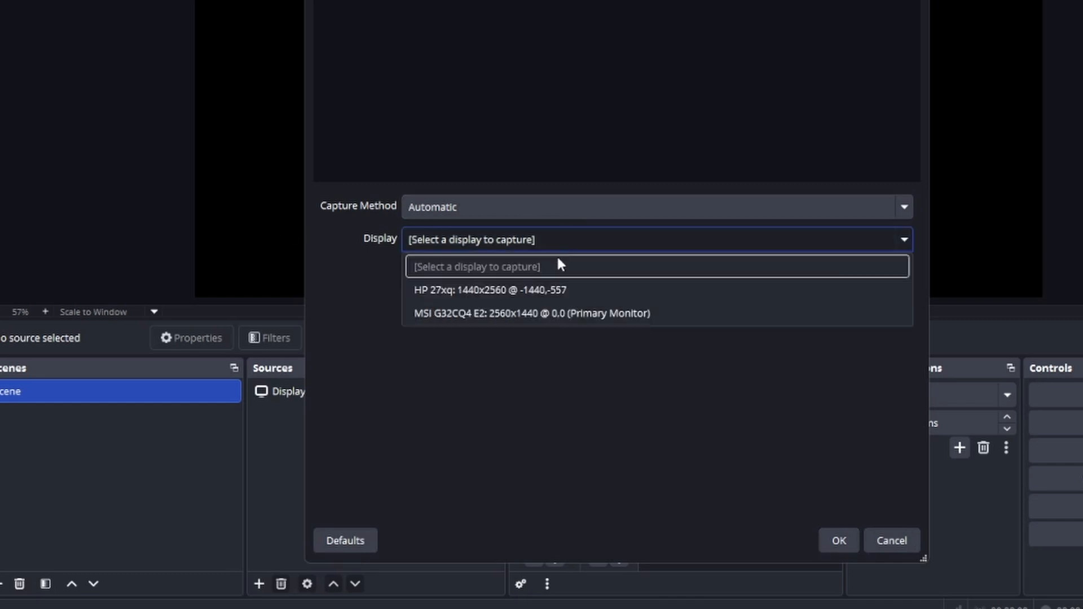
left_click(558, 314)
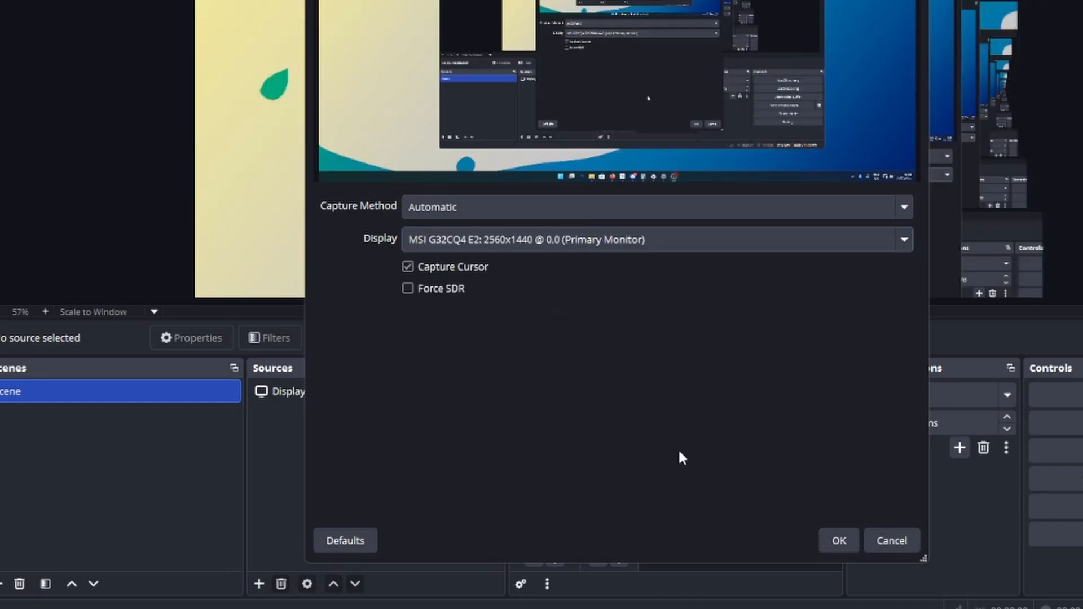
left_click(837, 540)
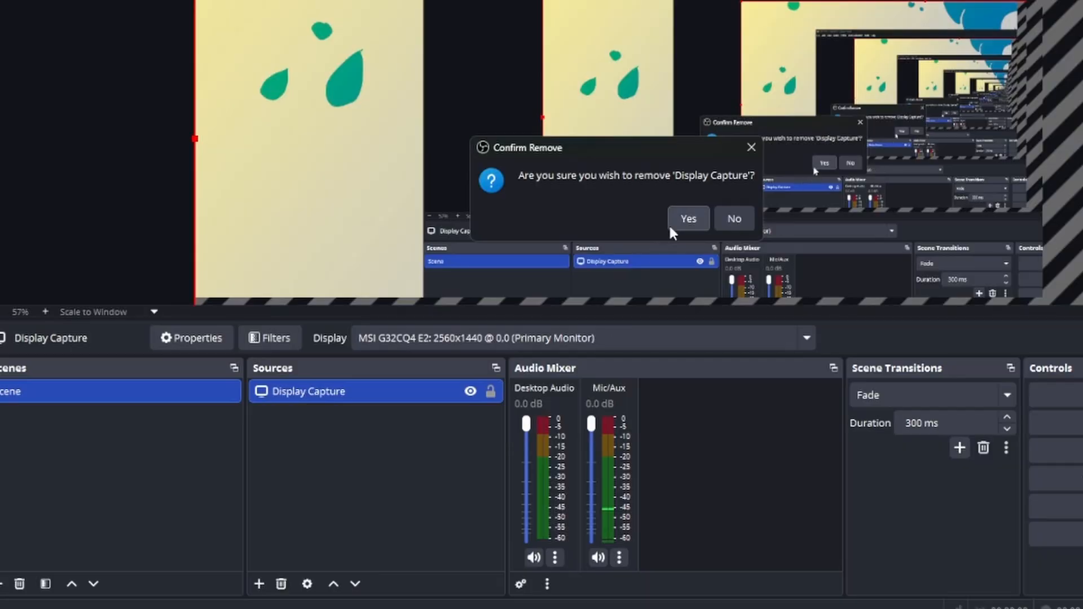
- Remove the Display Capture source and create a Window Capture source with its default name
left_click(671, 222)
left_click(259, 584)
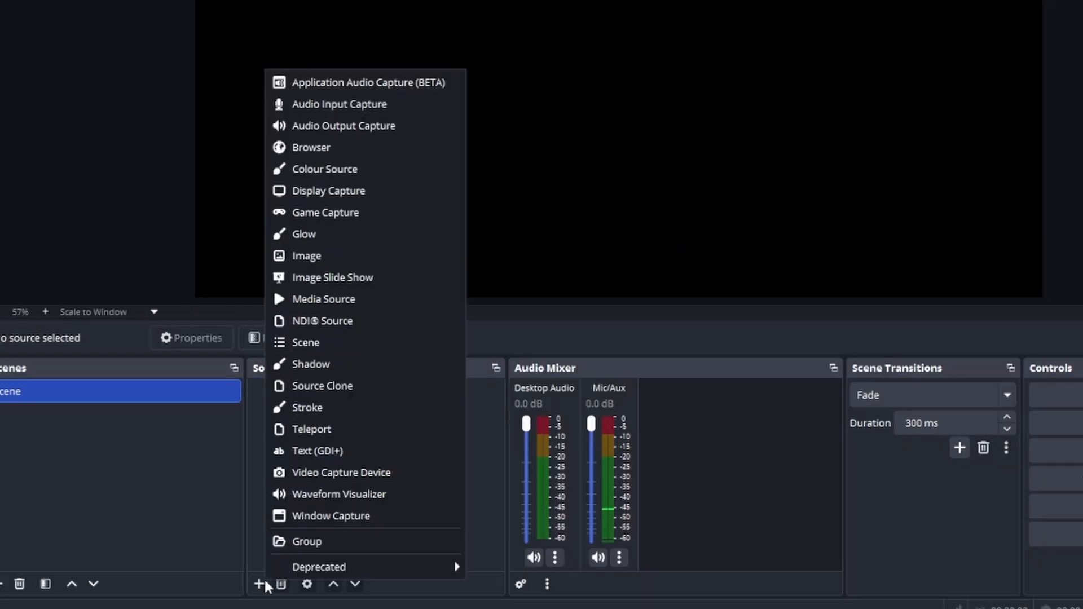
left_click(327, 515)
left_click(652, 290)
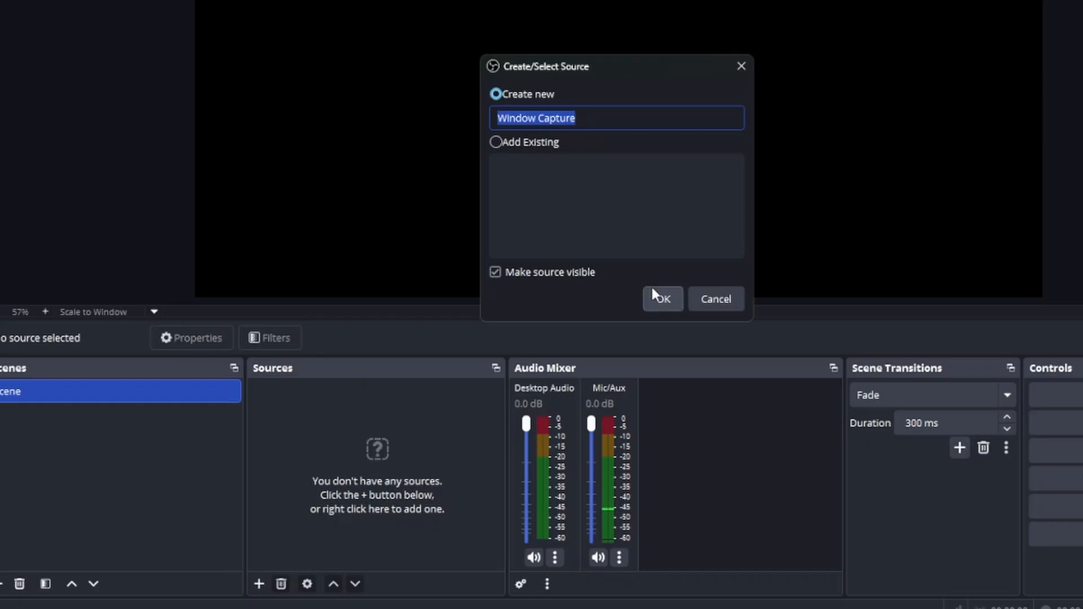
left_click(657, 213)
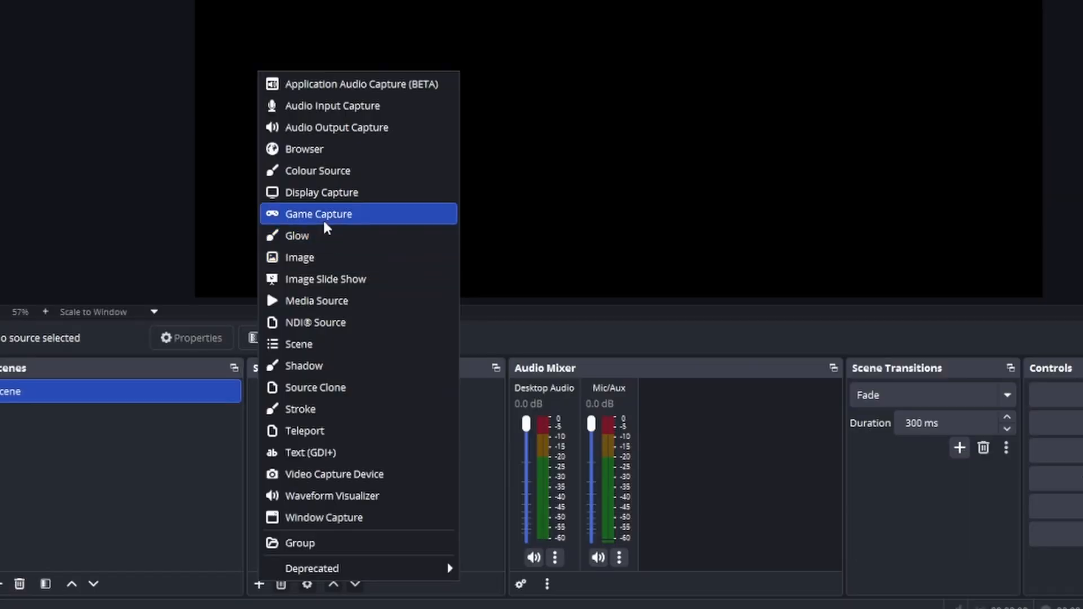
- Create a Game Capture source, set its mode to "Capture specific window" and open the list of capturable windows
left_click(359, 217)
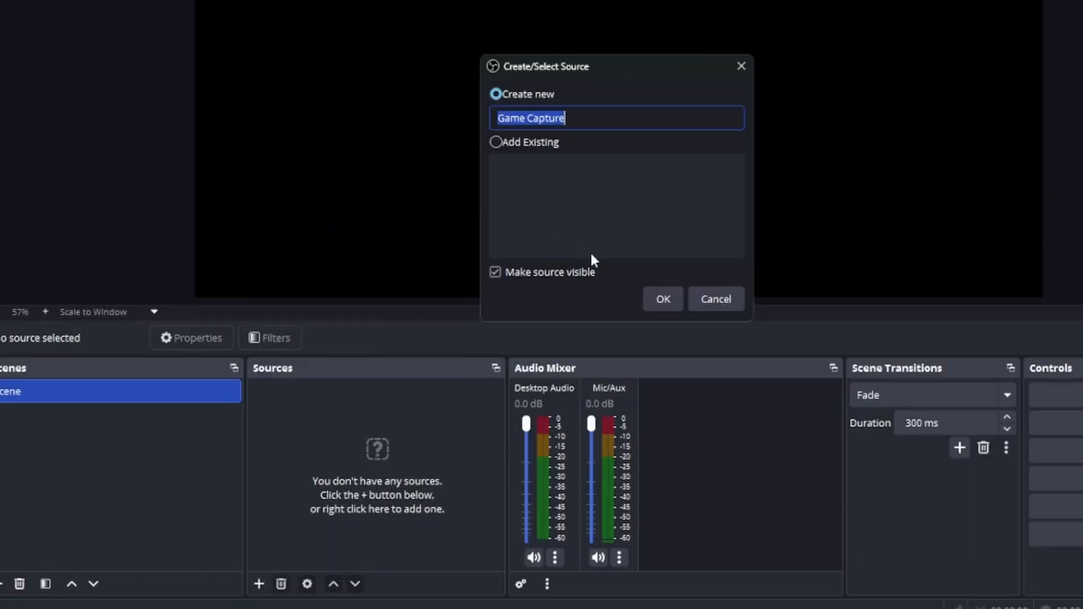
left_click(656, 299)
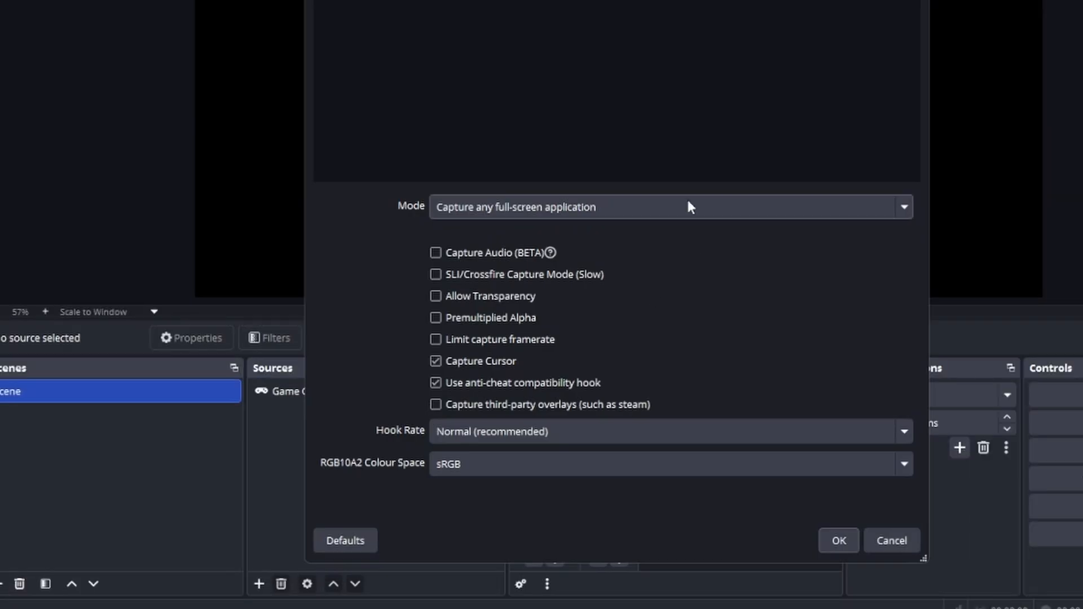
left_click(554, 213)
left_click(569, 259)
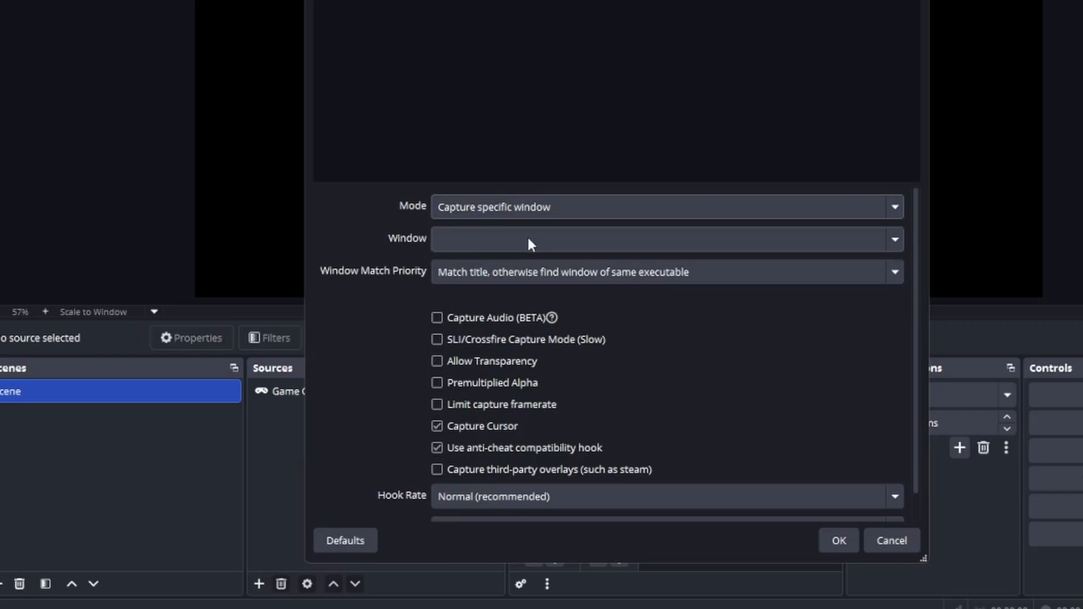
left_click(499, 240)
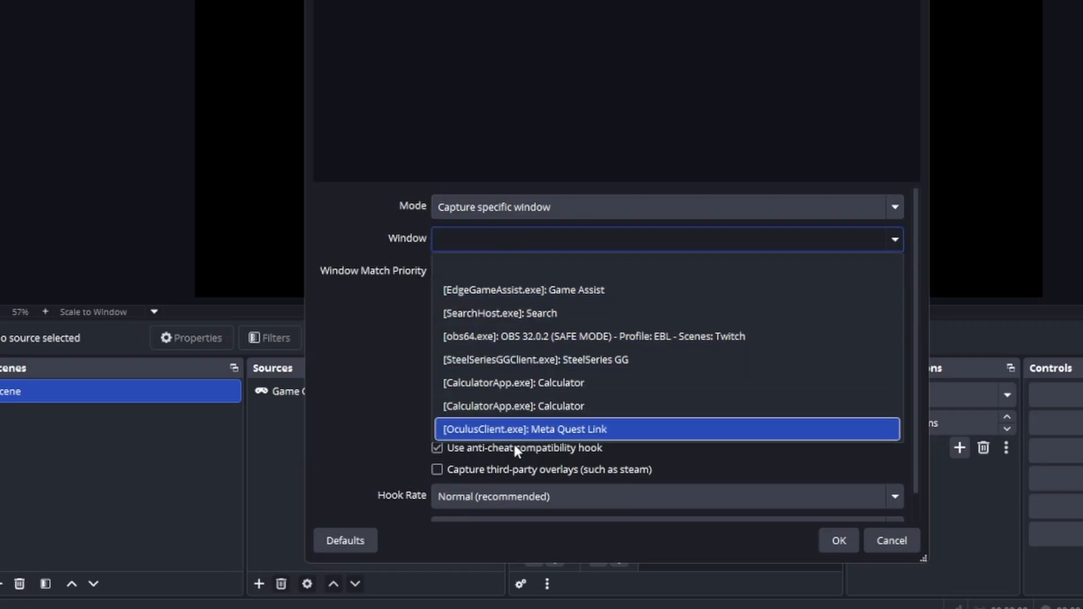
left_click(355, 429)
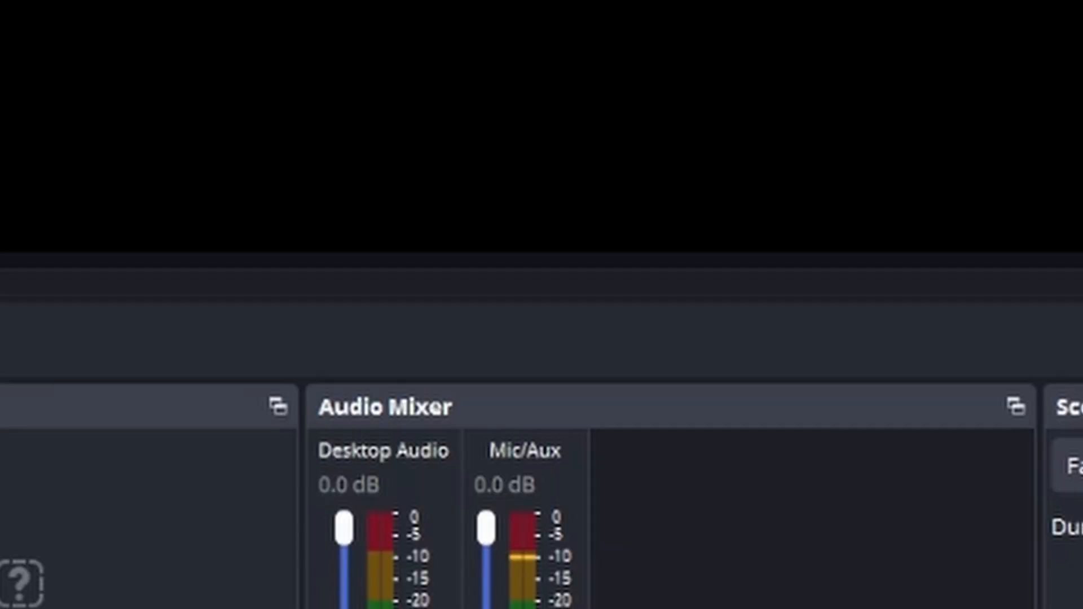
- Set the Mic/Aux input device to Microphone (7- AT2020 USB)
right_click(549, 316)
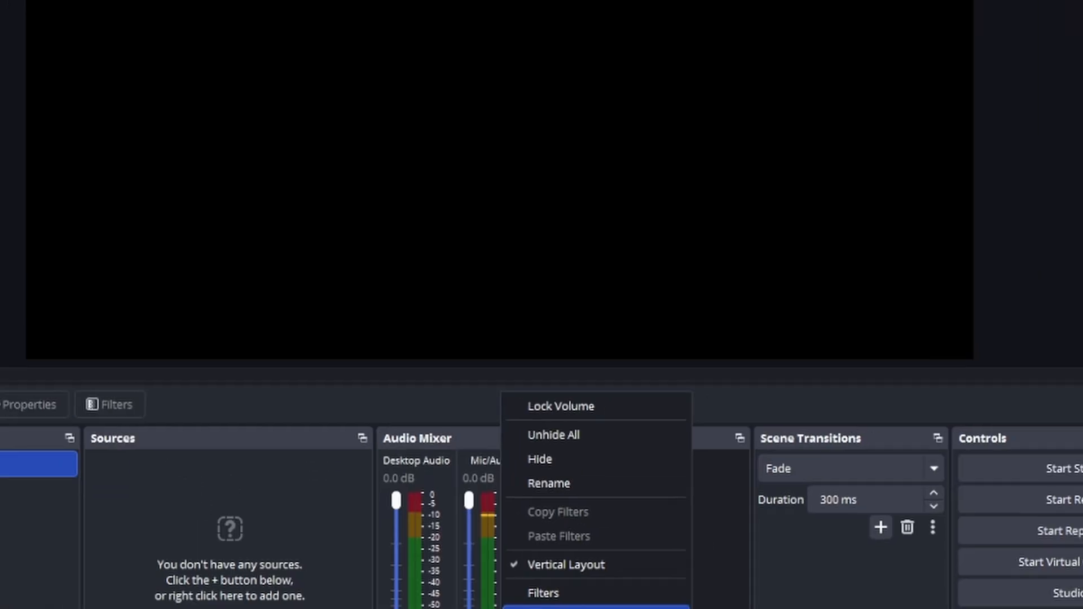
left_click(636, 608)
left_click(485, 77)
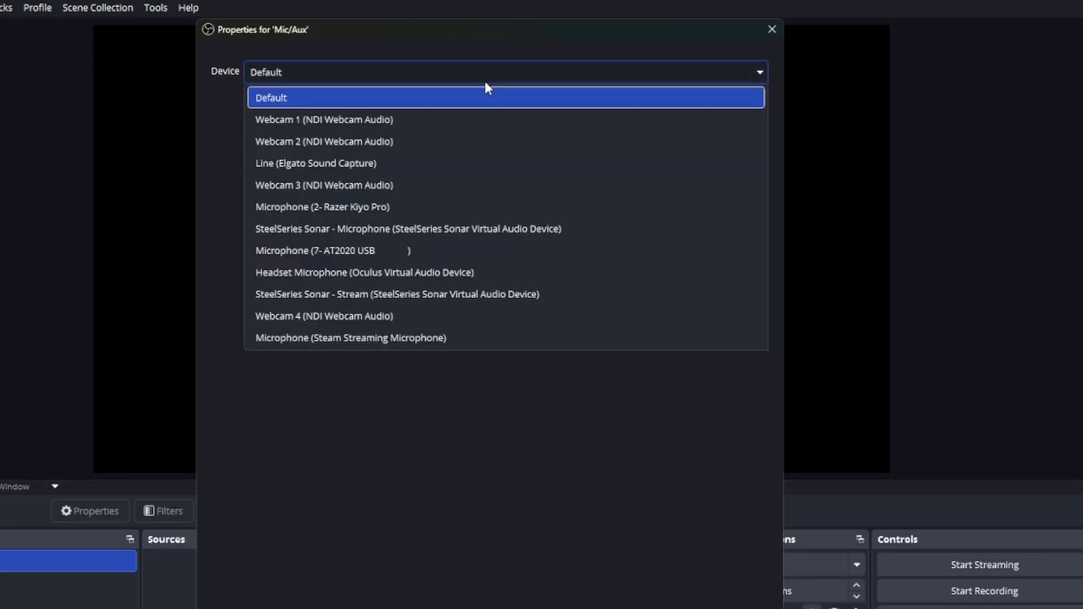
left_click(384, 248)
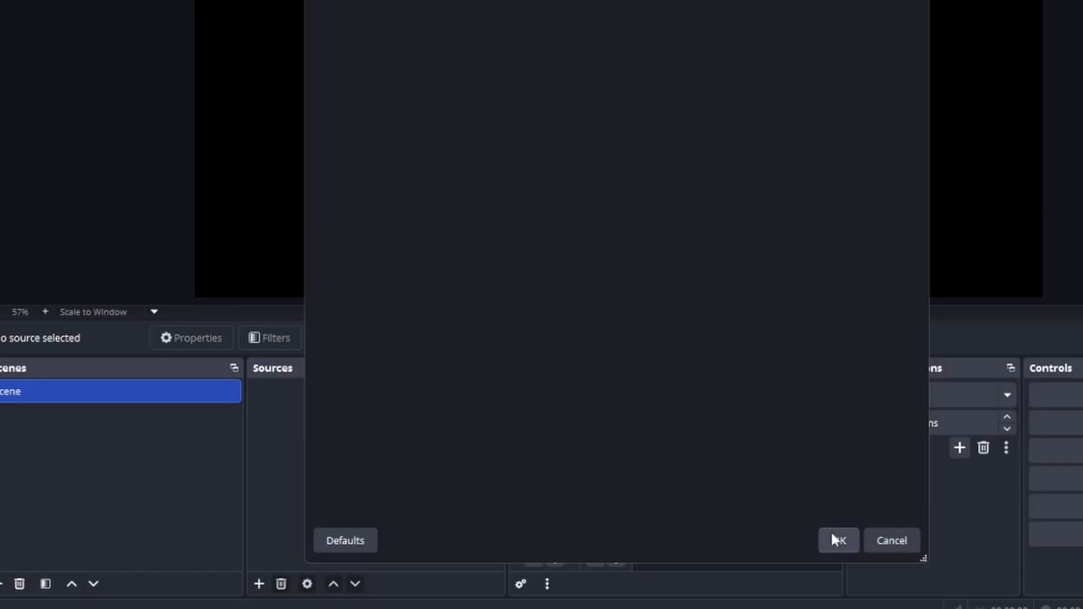
left_click(836, 540)
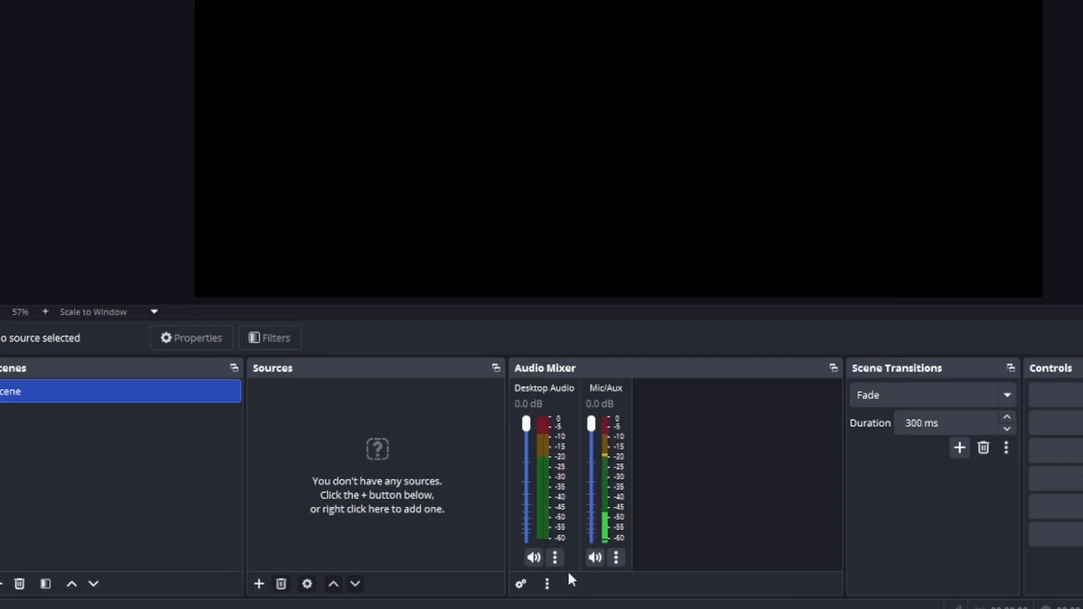
- Review the device options for Desktop Audio and cancel its properties
left_click(555, 558)
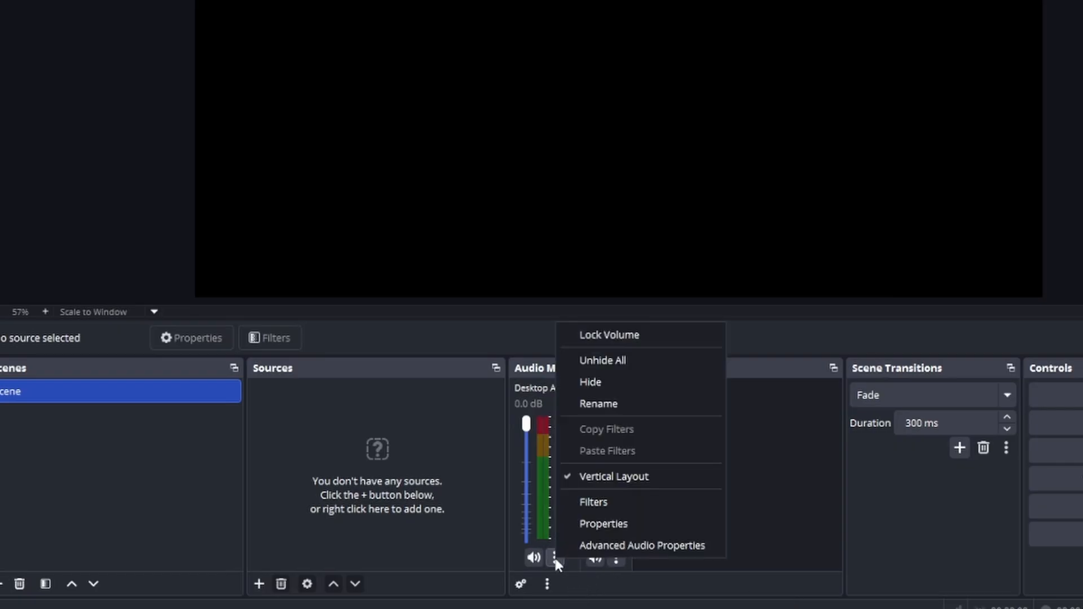
left_click(589, 542)
left_click(634, 1)
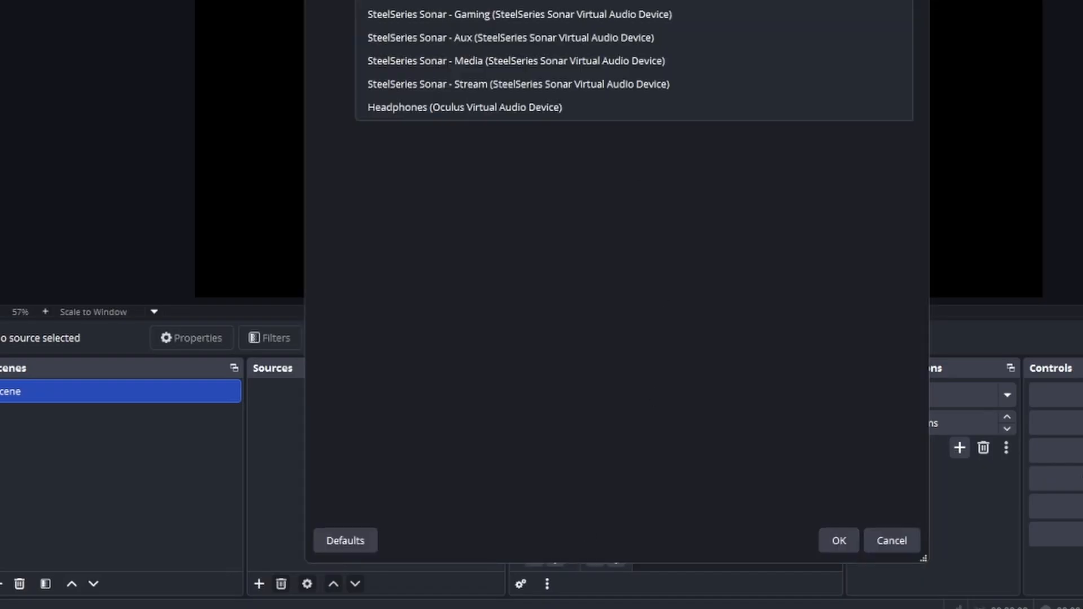
left_click(884, 543)
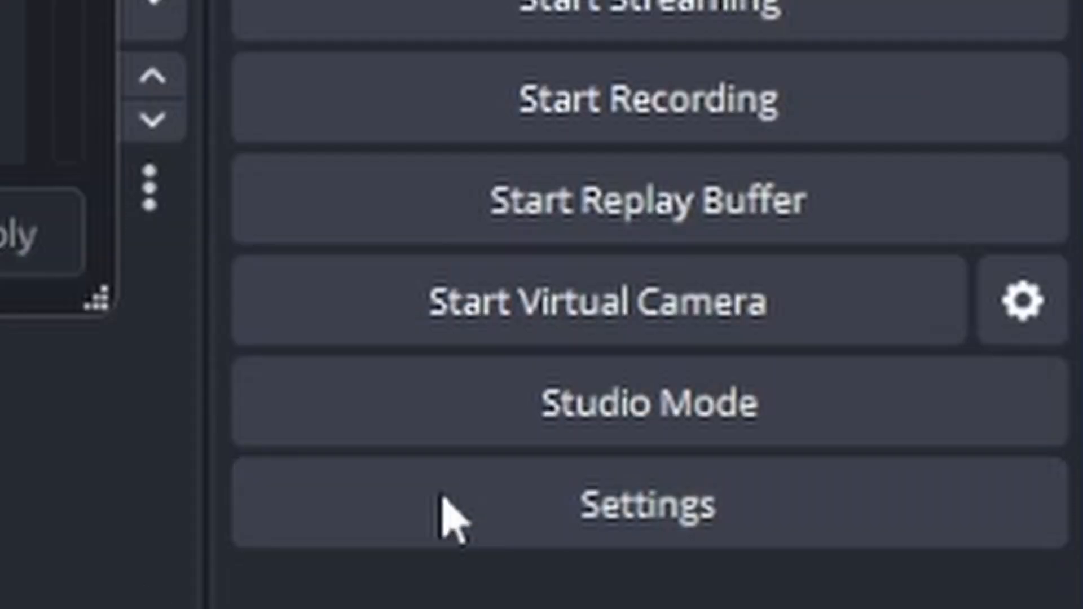
- Enable automatic remuxing of recordings to mp4 and set the recording path to J:/Content Creation/Recordings
left_click(463, 504)
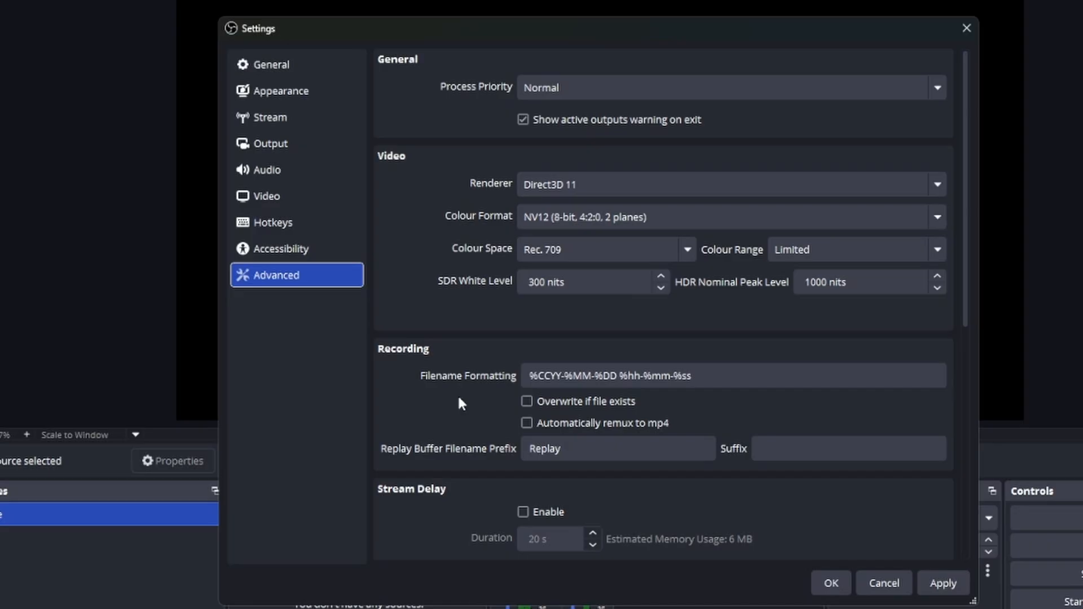
left_click(527, 423)
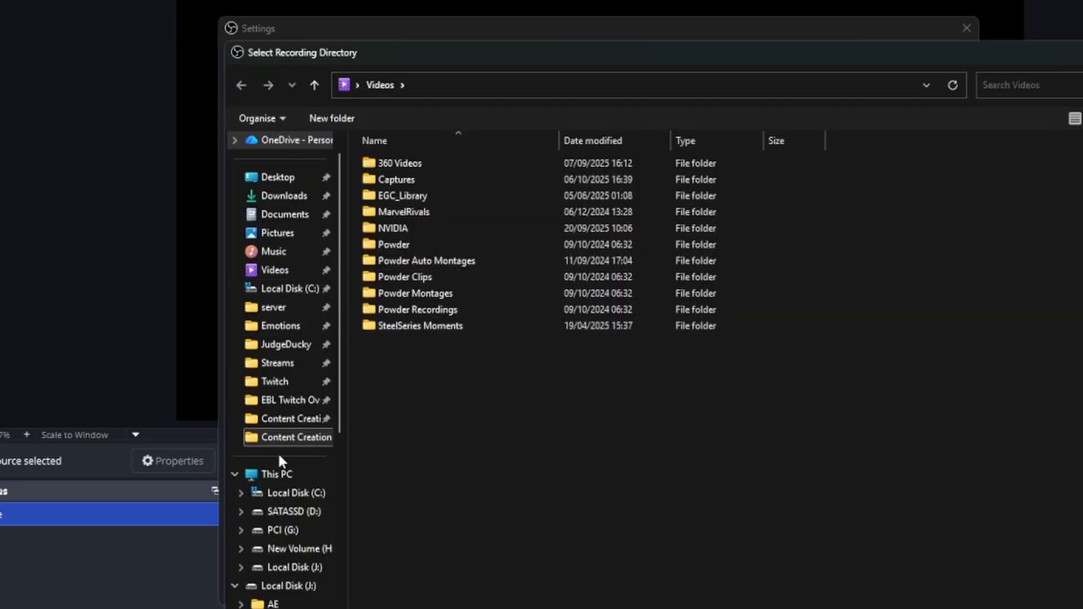
left_click(284, 418)
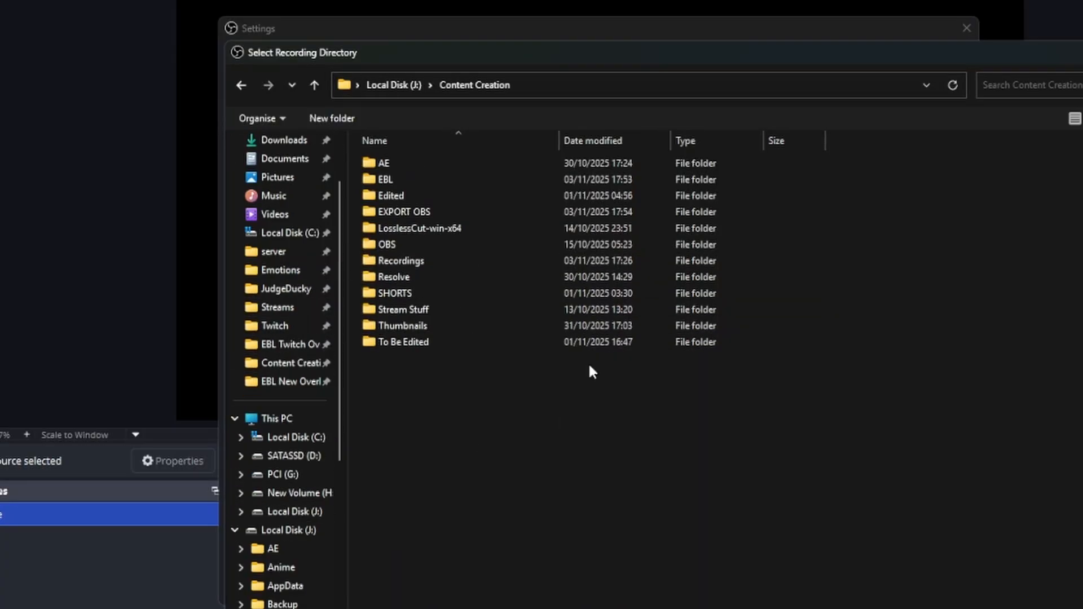
double_click(463, 259)
left_click(1015, 608)
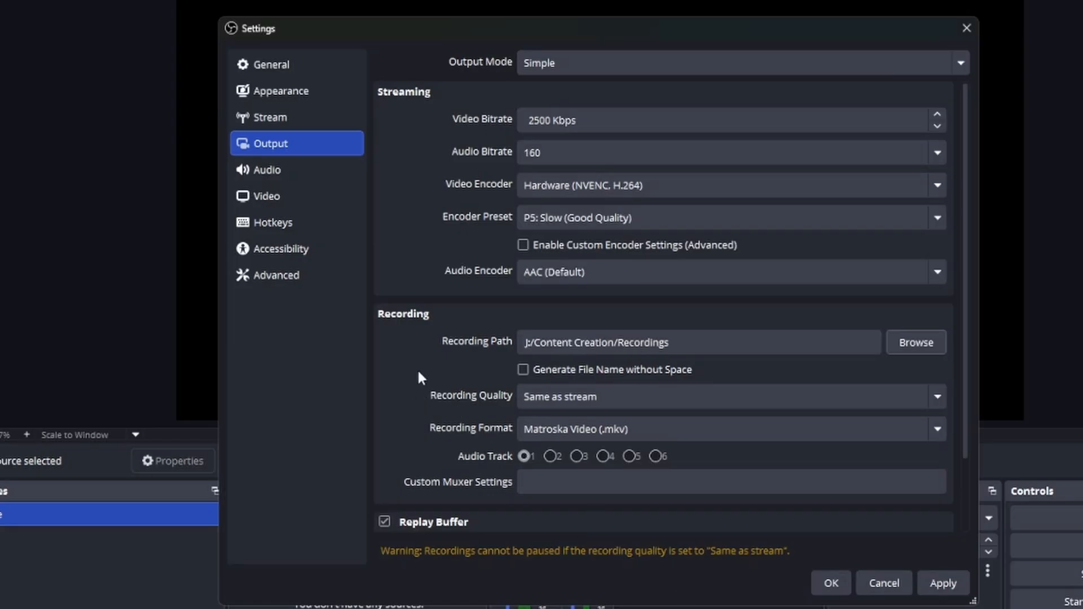